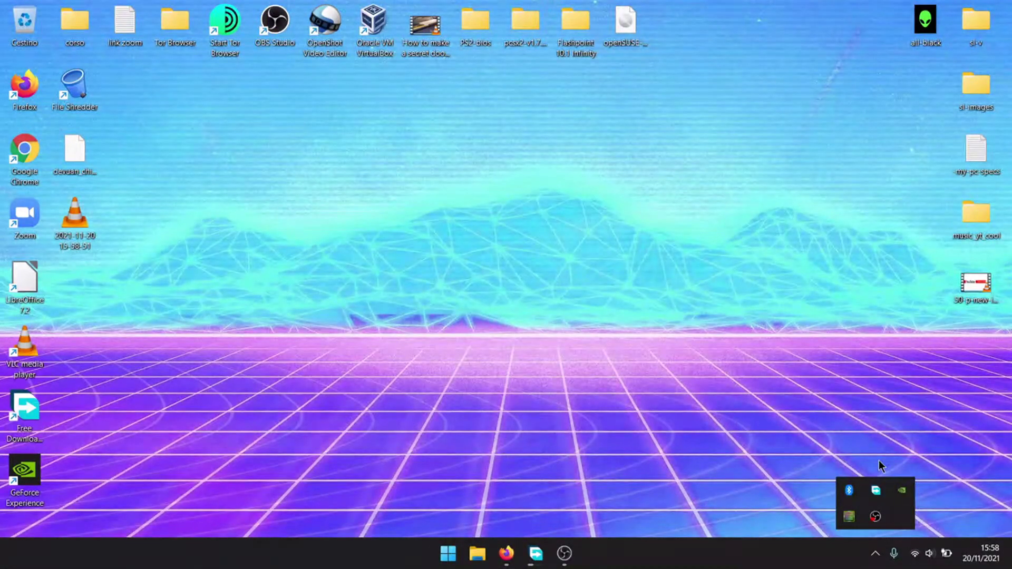
Open NVIDIA Control Panel, accept the licence, enlarge the window and go to 'Regola le impostazioni dell'immagine con anteprima'.
{"action": "left_click", "coordinate": [900, 492]}
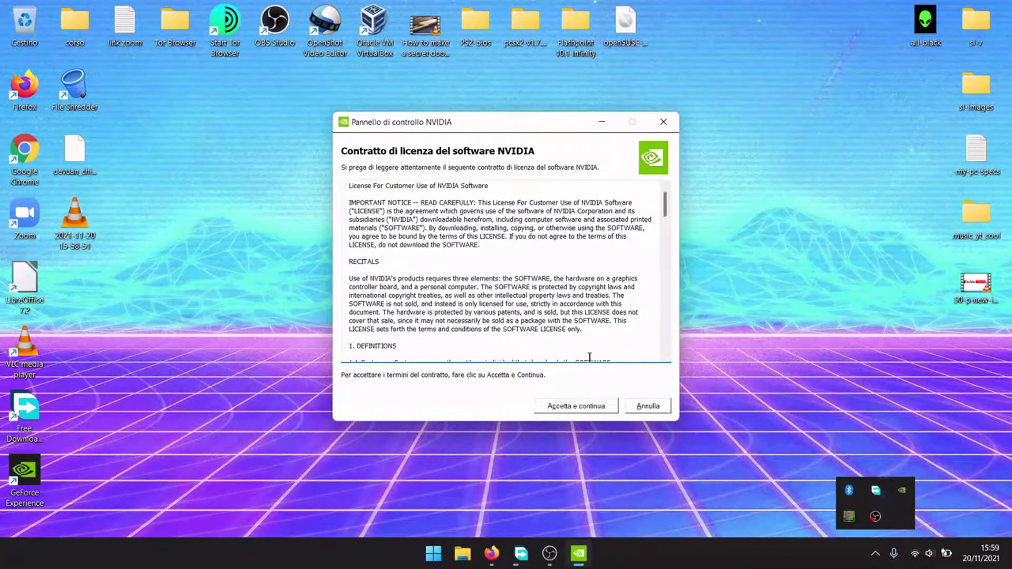
{"action": "left_click", "coordinate": [585, 406]}
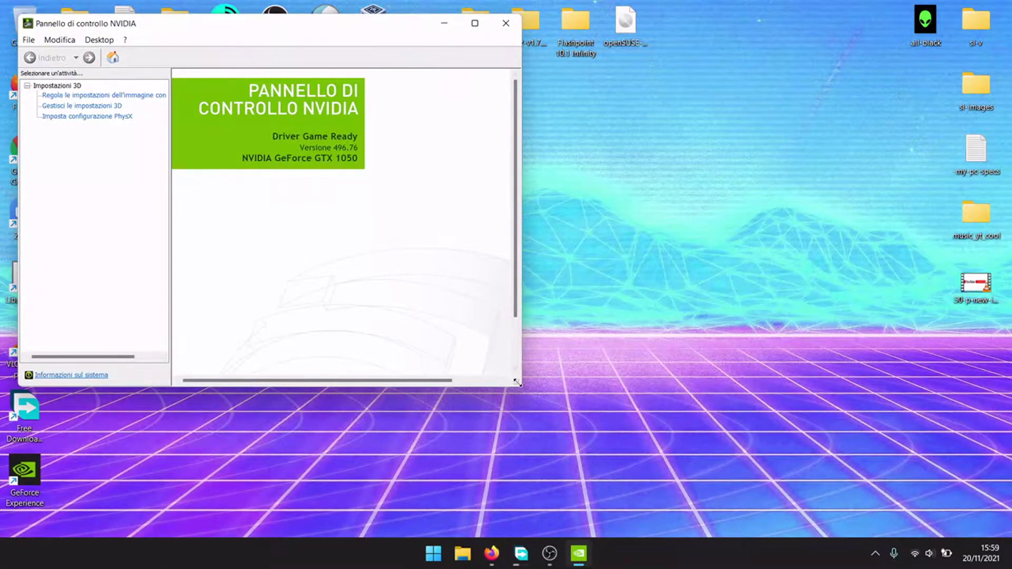
{"action": "left_click_drag", "start_coordinate": [520, 385], "coordinate": [636, 468]}
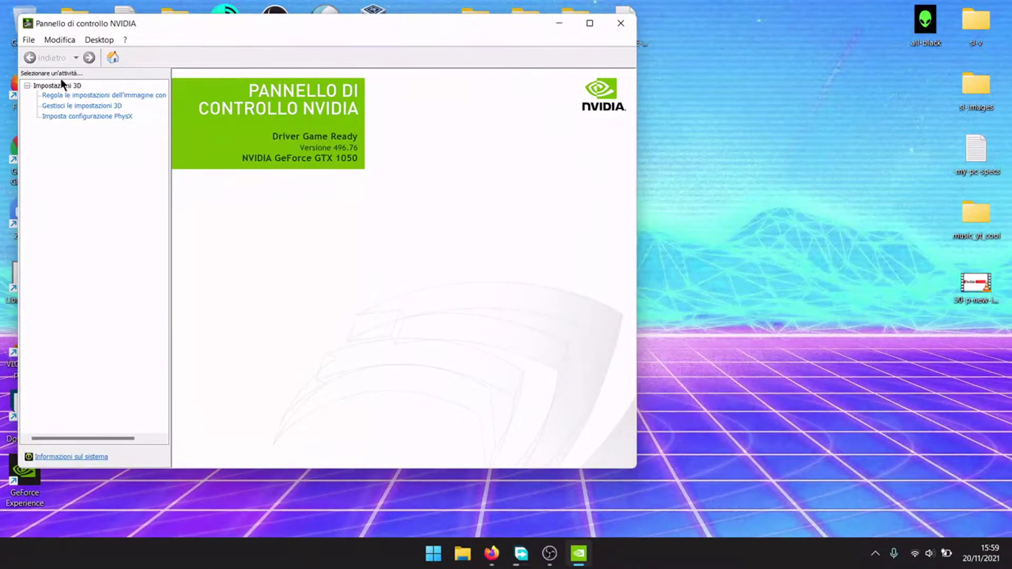
{"action": "left_click", "coordinate": [61, 96]}
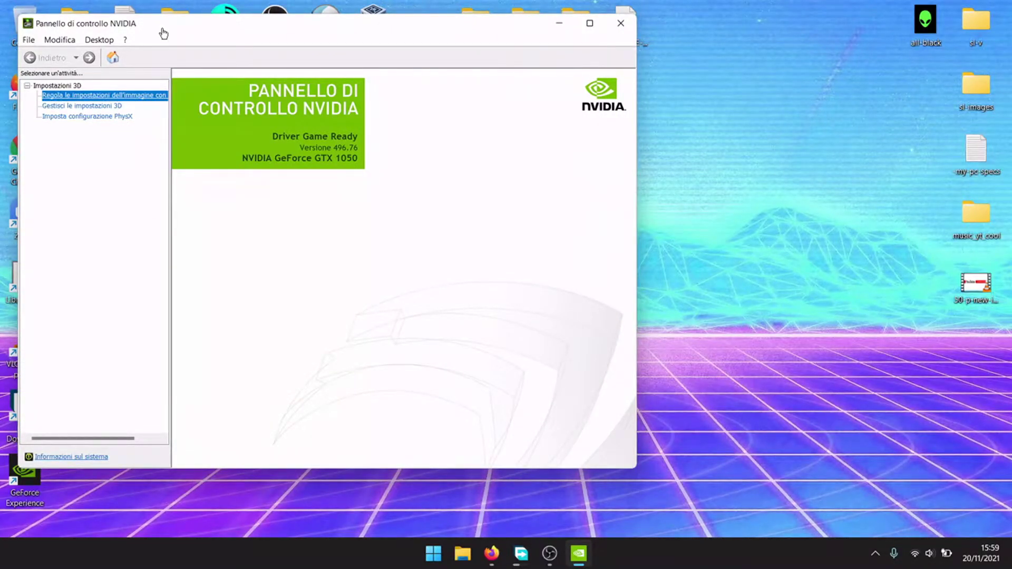
Choose 'Usa la mia preferenza mettendo in risalto' with the balance at Qualità.
{"action": "left_click_drag", "start_coordinate": [163, 30], "coordinate": [200, 36]}
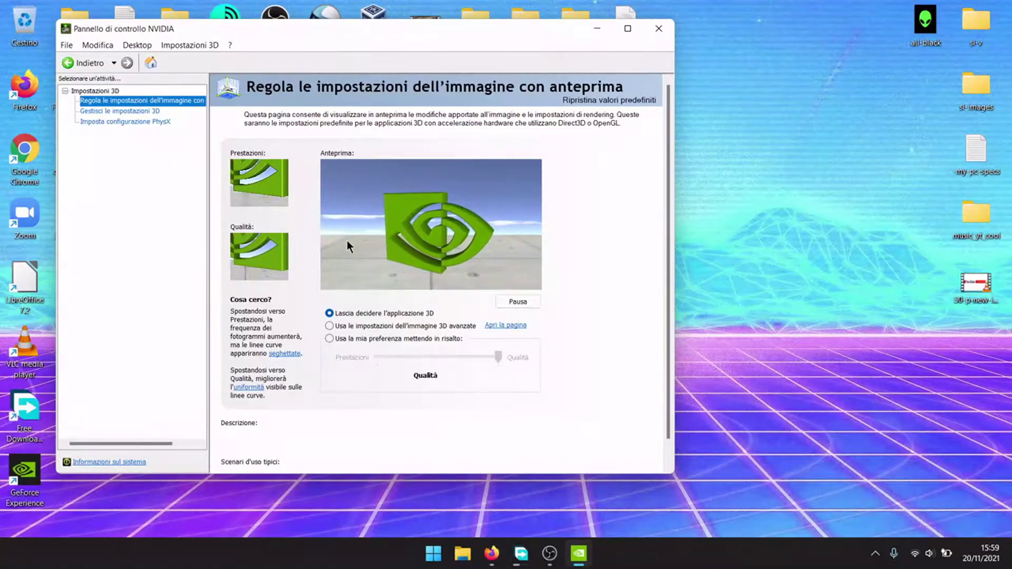
{"action": "left_click", "coordinate": [342, 338]}
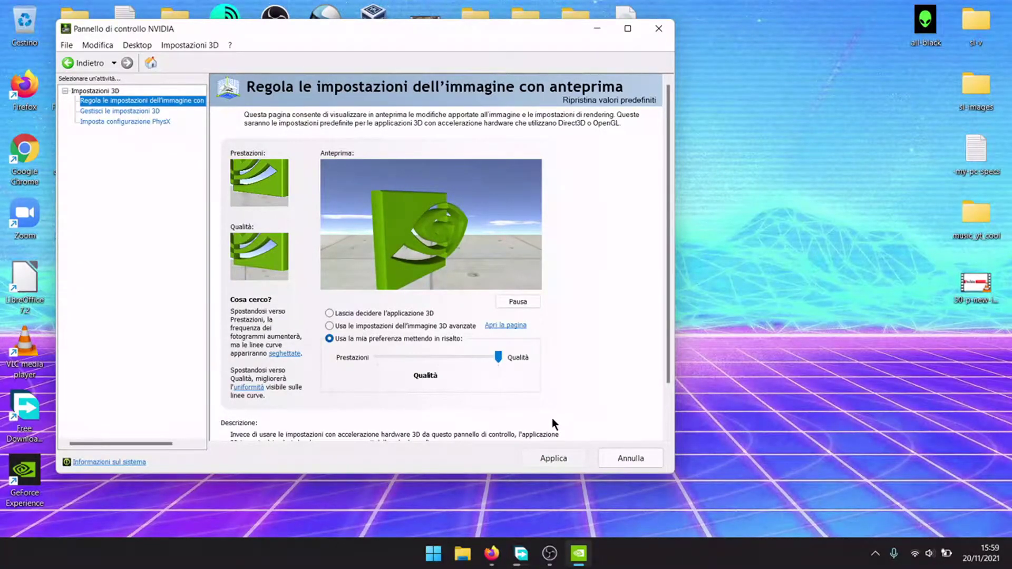
Set the PhysX processor to NVIDIA GeForce GTX 1050 and apply.
{"action": "left_click", "coordinate": [123, 123]}
{"action": "left_click", "coordinate": [331, 172]}
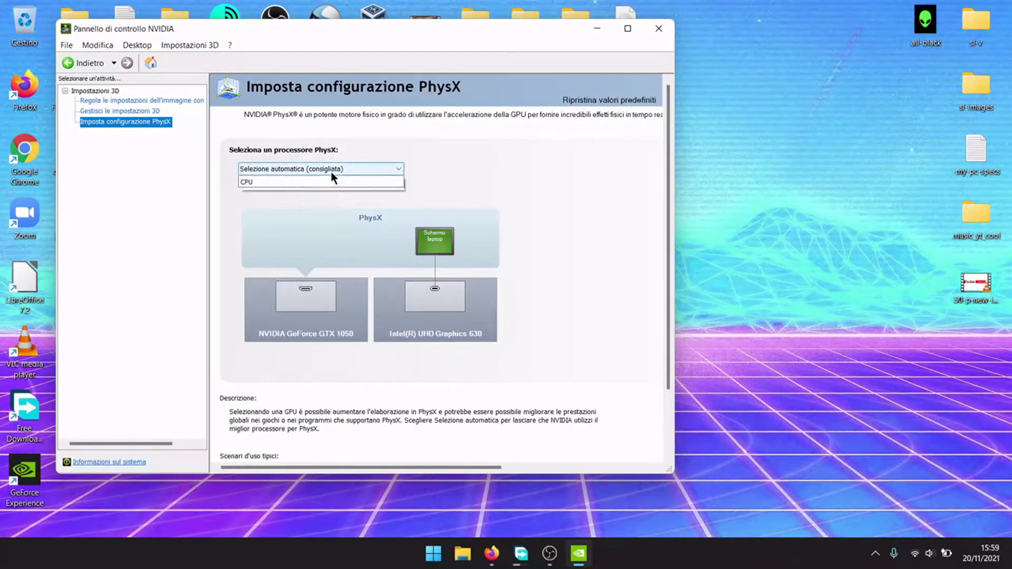
{"action": "left_click", "coordinate": [331, 193]}
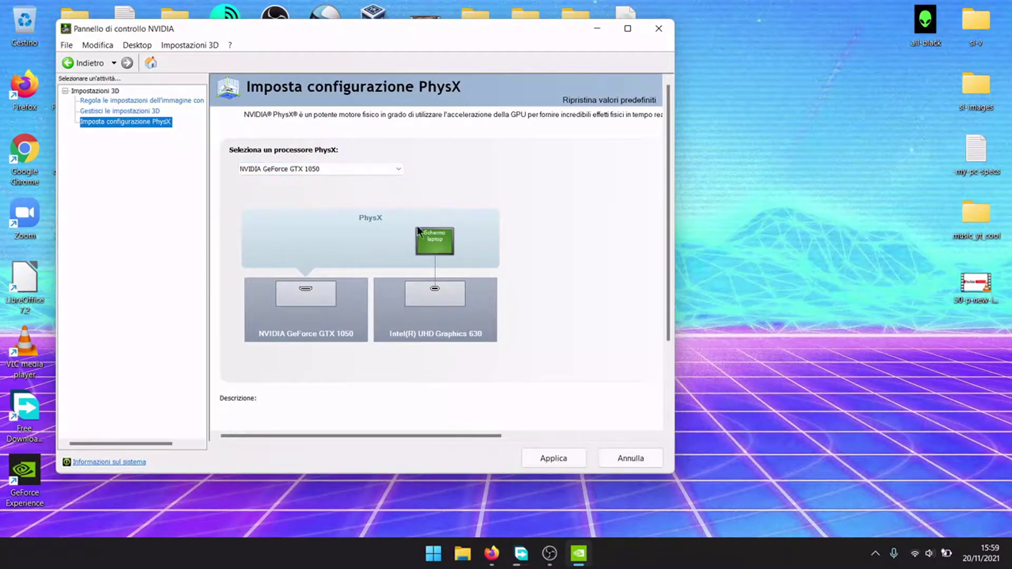
{"action": "left_click", "coordinate": [545, 457]}
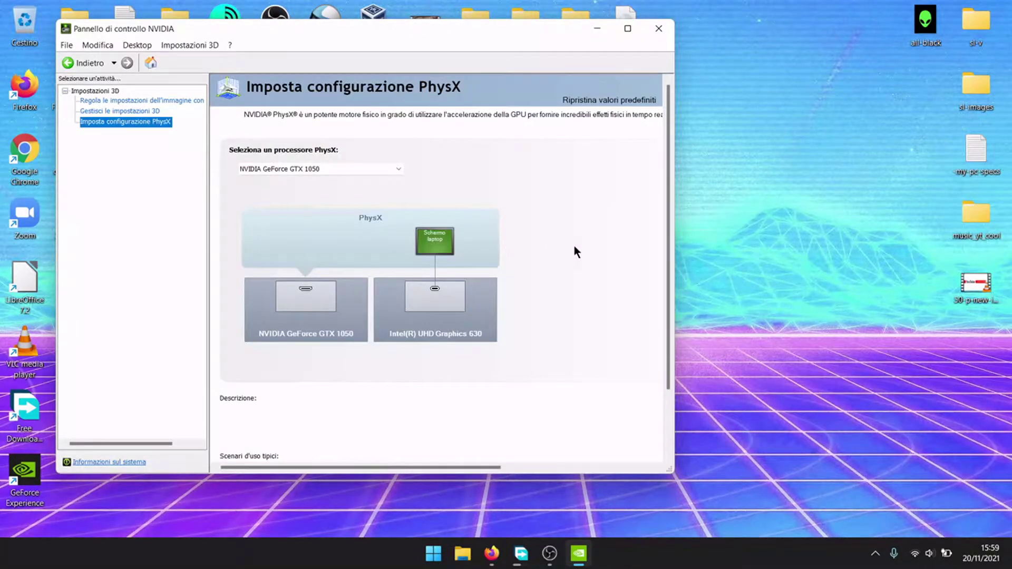
Go to the Gestisci le impostazioni 3D page.
{"action": "scroll", "coordinate": [574, 246], "scroll_direction": "down", "scroll_amount": 1}
{"action": "scroll", "coordinate": [574, 246], "scroll_direction": "up", "scroll_amount": 1}
{"action": "left_click", "coordinate": [150, 112]}
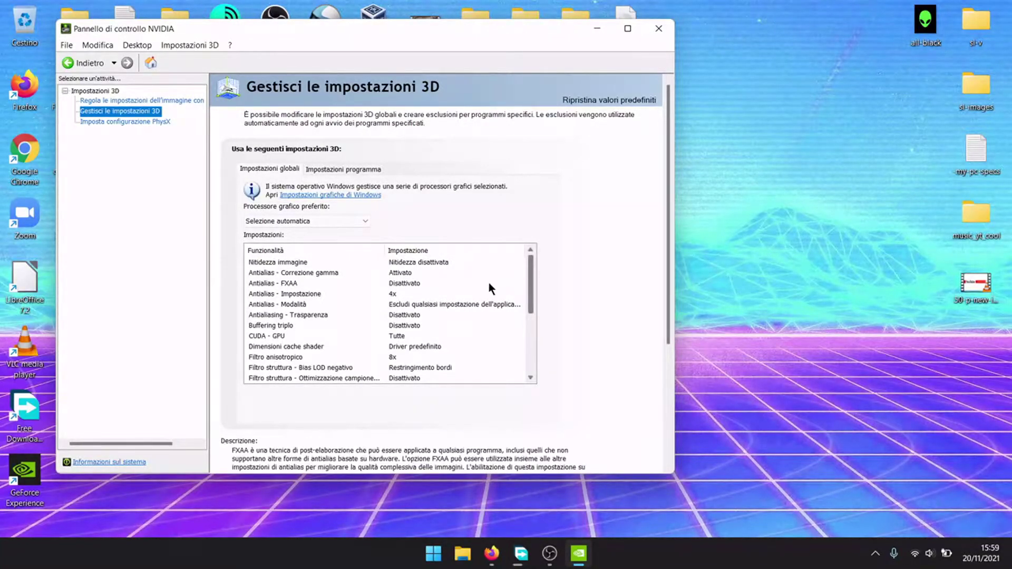
Set Antialias - FXAA to Attivato in the global settings.
{"action": "left_click", "coordinate": [402, 283]}
{"action": "left_click", "coordinate": [403, 283]}
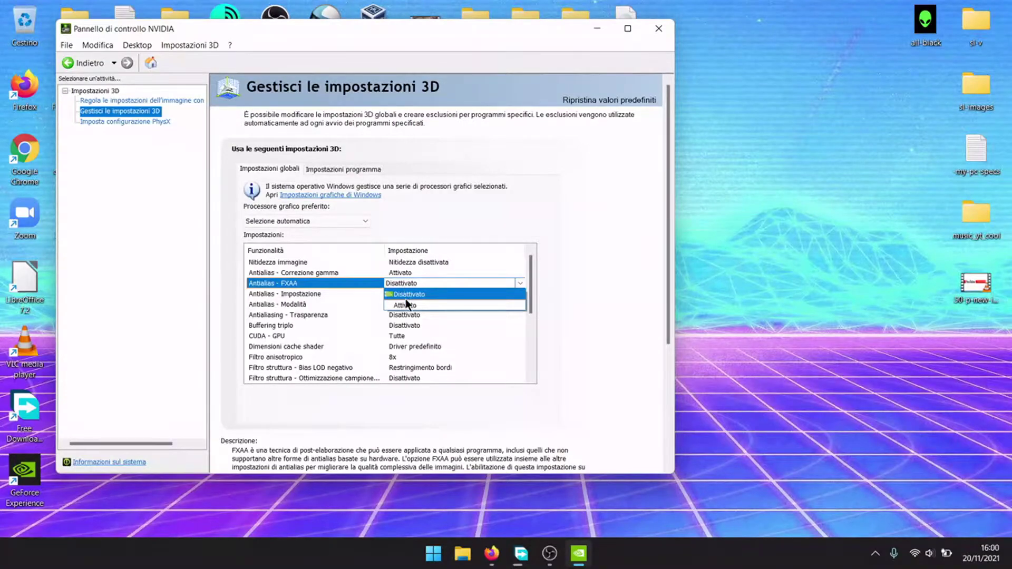
{"action": "left_click", "coordinate": [407, 305]}
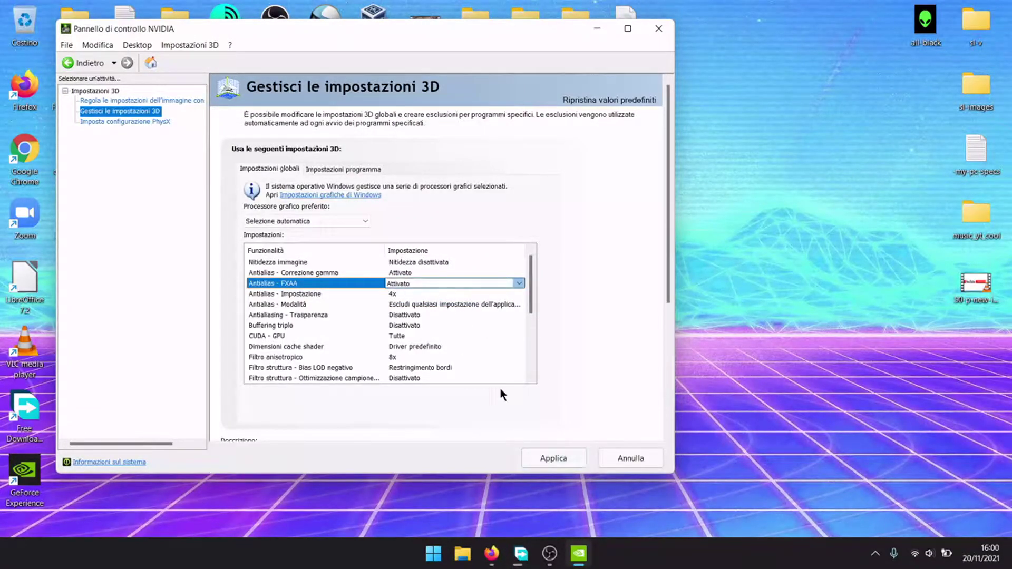
{"action": "key", "text": "Tab"}
Raise Antialias - Impostazione to 8x.
{"action": "left_click", "coordinate": [395, 295]}
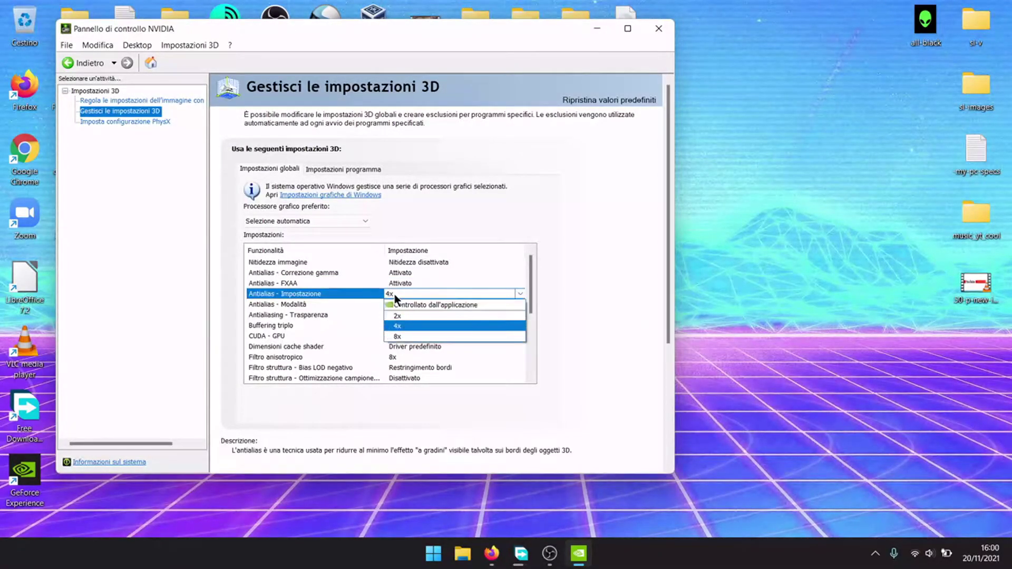
{"action": "left_click", "coordinate": [396, 335]}
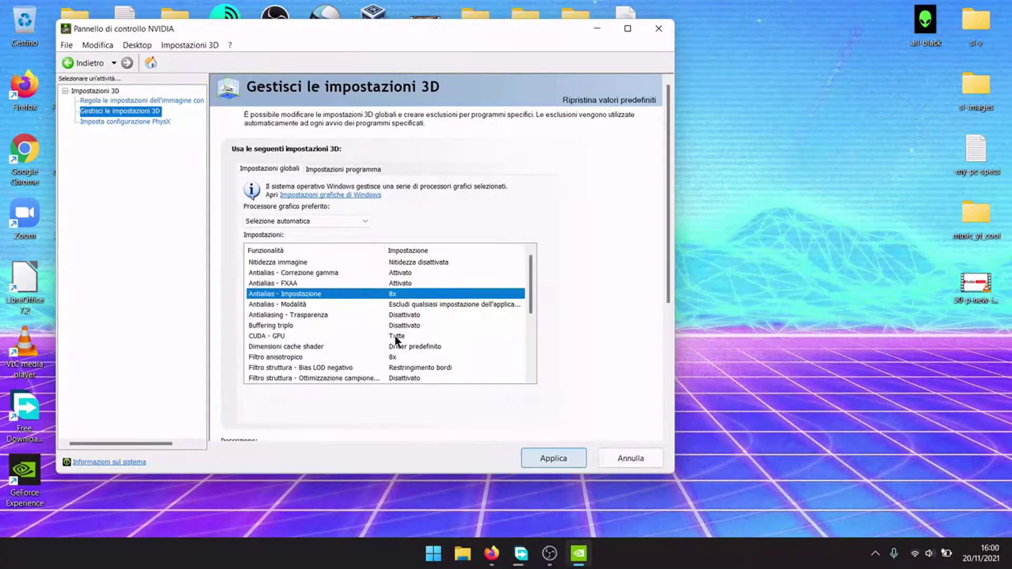
{"action": "left_click", "coordinate": [521, 335]}
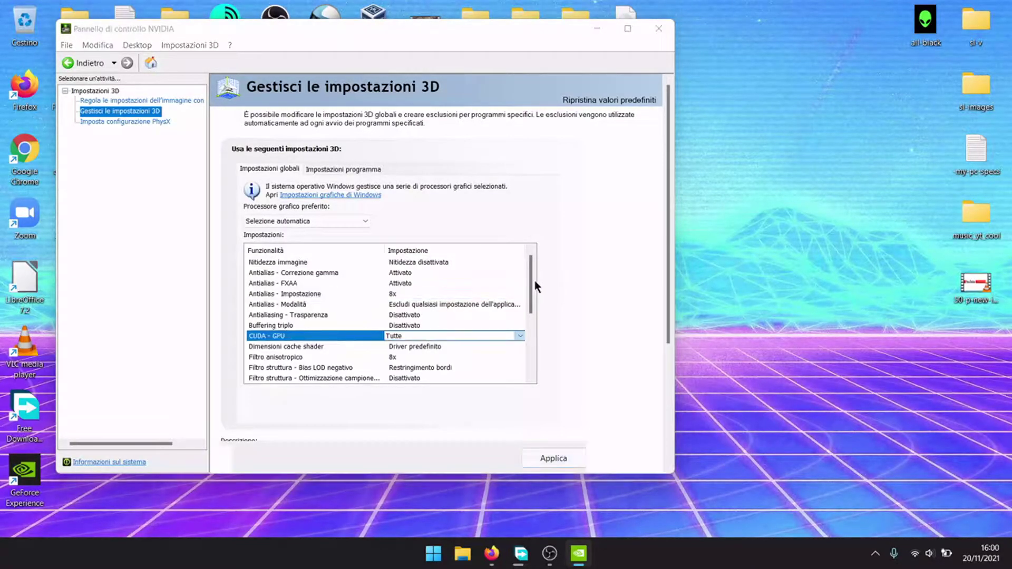
{"action": "left_click_drag", "start_coordinate": [531, 282], "coordinate": [531, 330]}
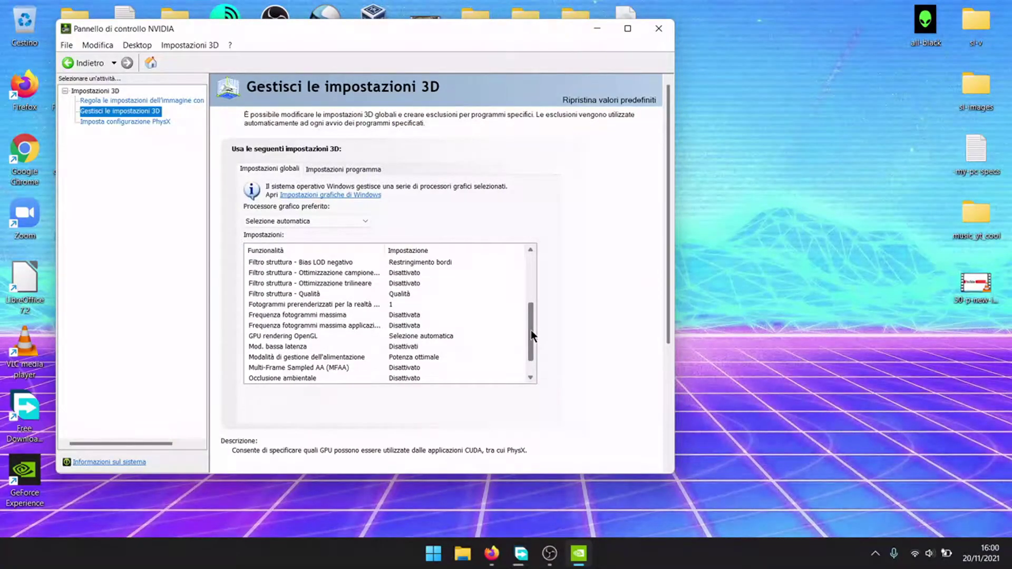
Set GPU rendering OpenGL to NVIDIA GeForce GTX 1050 and apply the global settings.
{"action": "left_click", "coordinate": [410, 336]}
{"action": "left_click", "coordinate": [410, 356]}
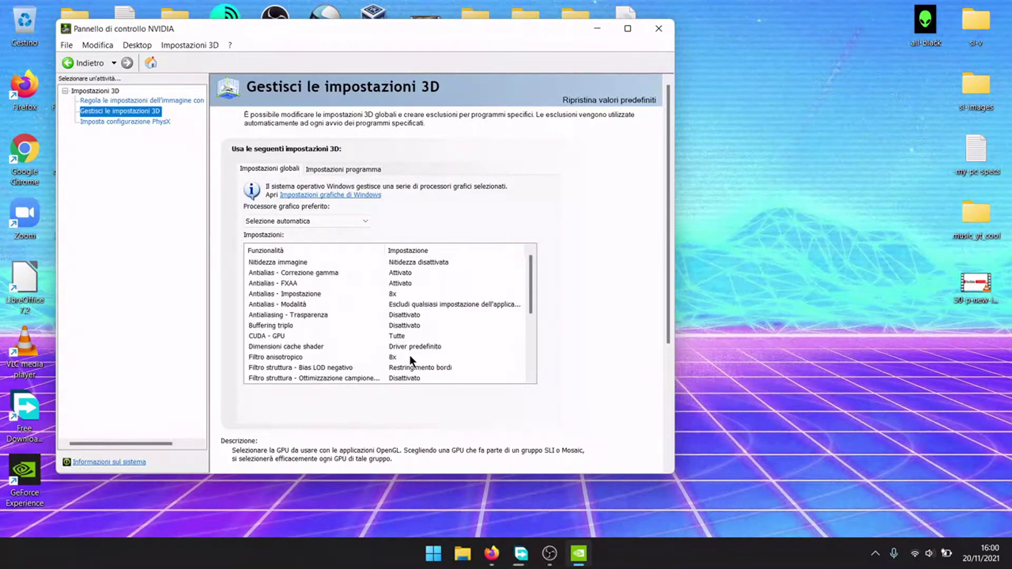
{"action": "left_click", "coordinate": [526, 455]}
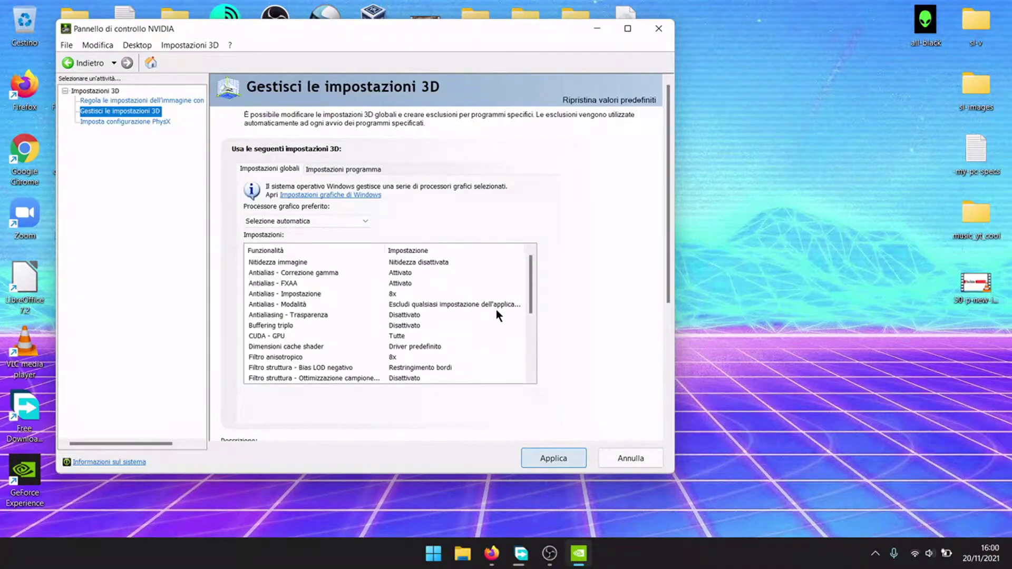
{"action": "left_click_drag", "start_coordinate": [530, 297], "coordinate": [532, 332]}
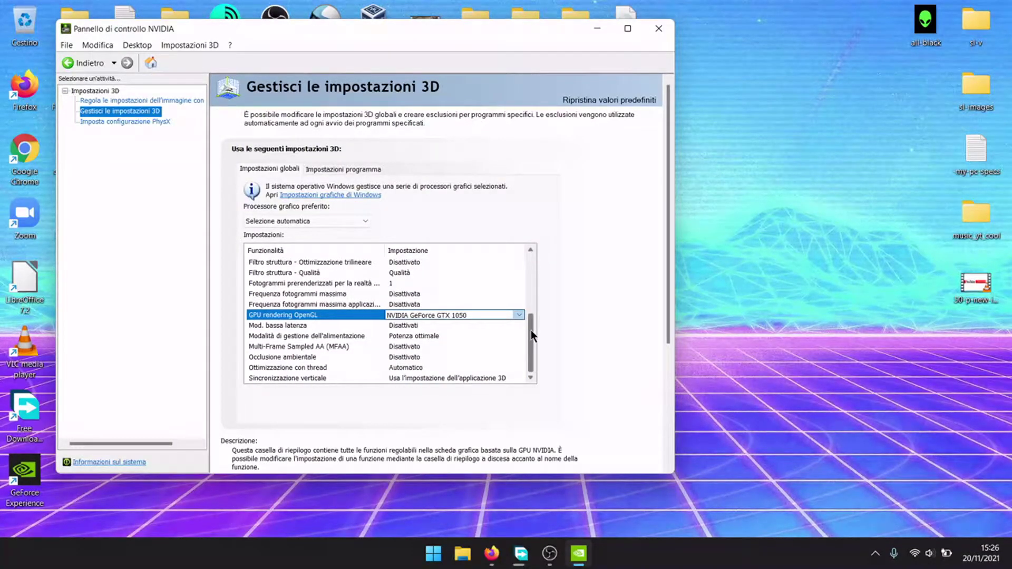
{"action": "mouse_move", "coordinate": [419, 327]}
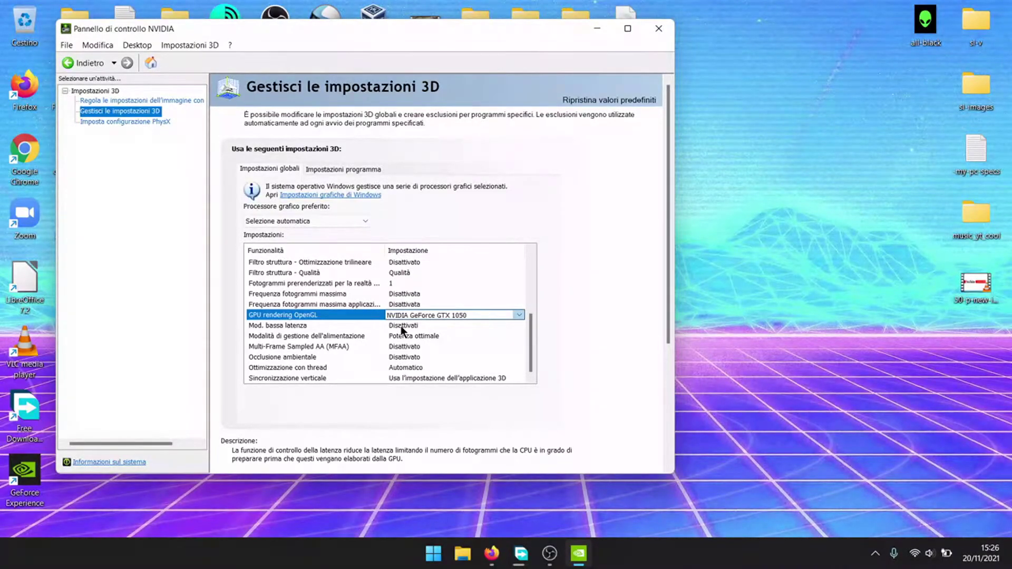
Keep low latency mode at Disattivati and set Multi-Frame Sampled AA (MFAA) to Attivato.
{"action": "left_click", "coordinate": [401, 327]}
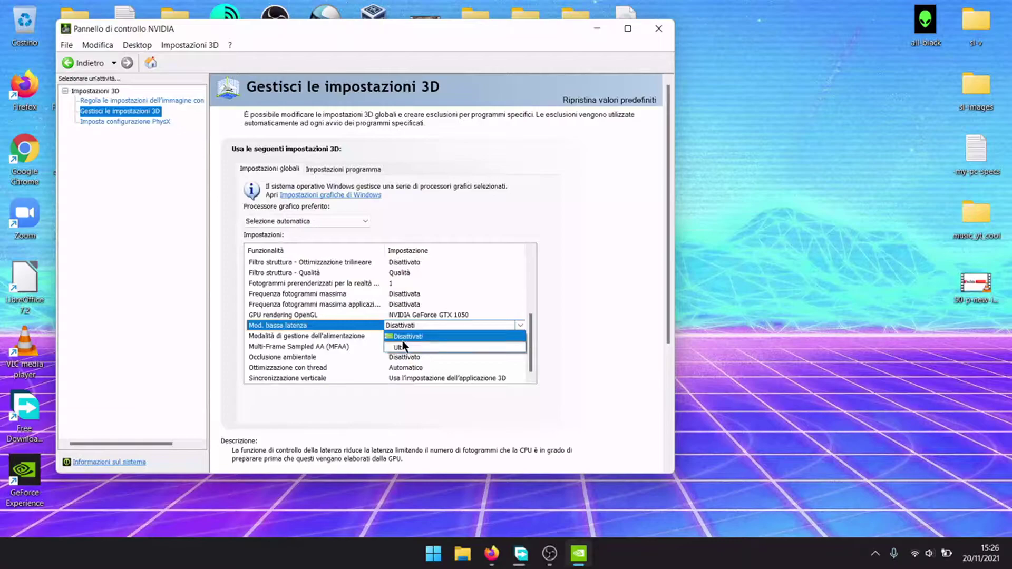
{"action": "left_click", "coordinate": [391, 336]}
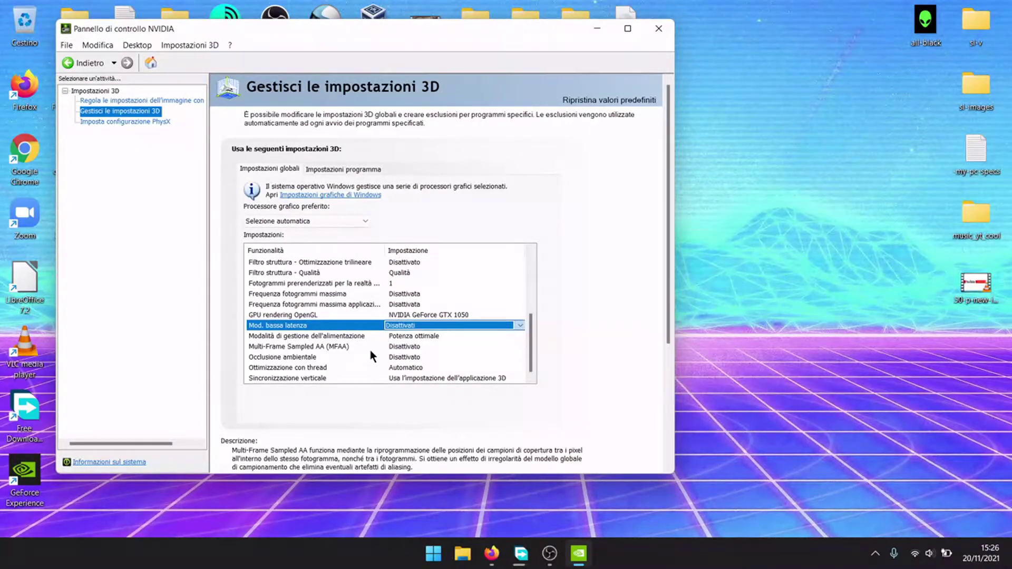
{"action": "left_click", "coordinate": [370, 350]}
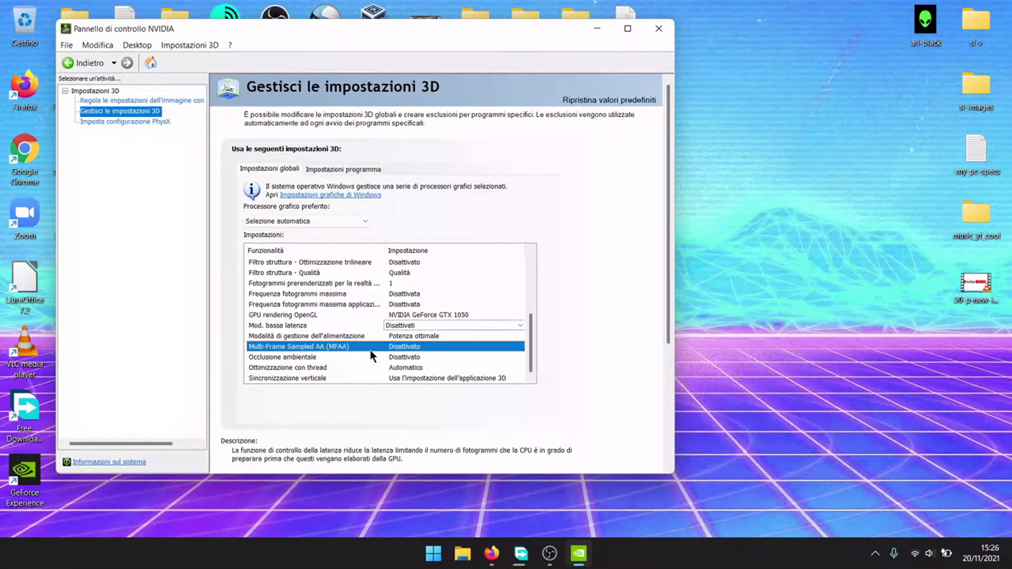
{"action": "left_click", "coordinate": [409, 344]}
{"action": "left_click", "coordinate": [409, 367]}
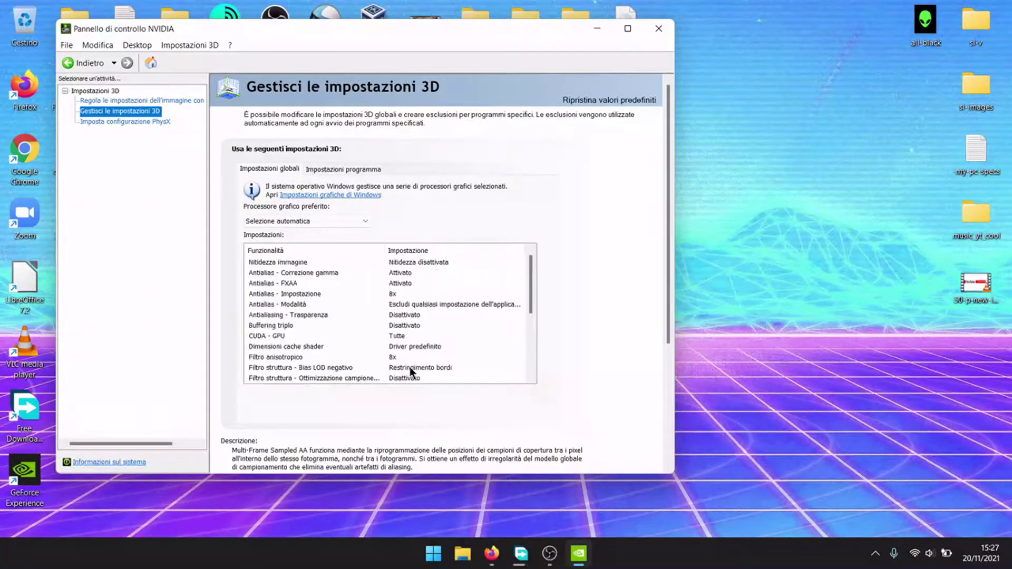
{"action": "left_click_drag", "start_coordinate": [533, 328], "coordinate": [534, 353]}
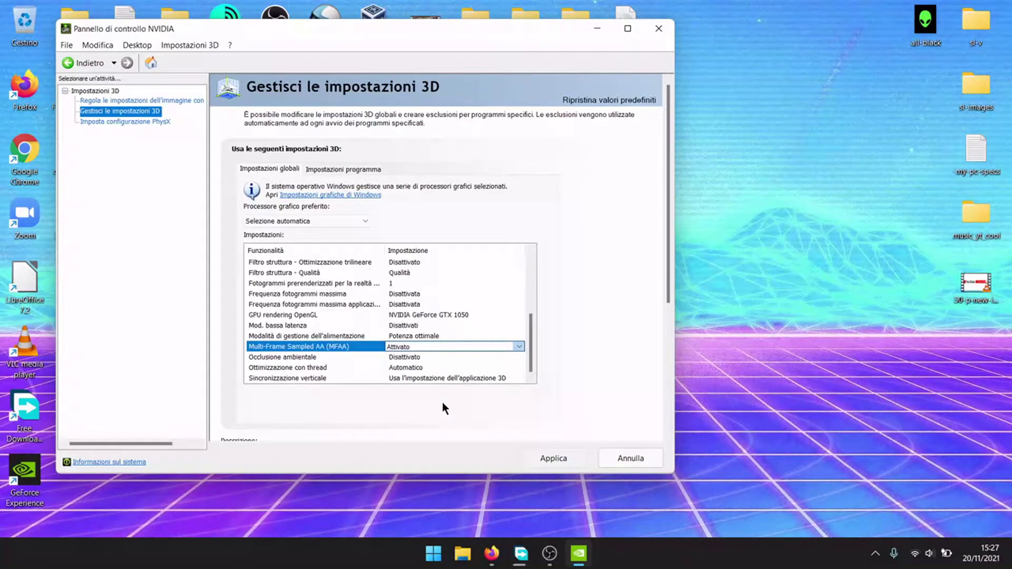
{"action": "scroll", "coordinate": [401, 358], "scroll_direction": "up", "scroll_amount": 3}
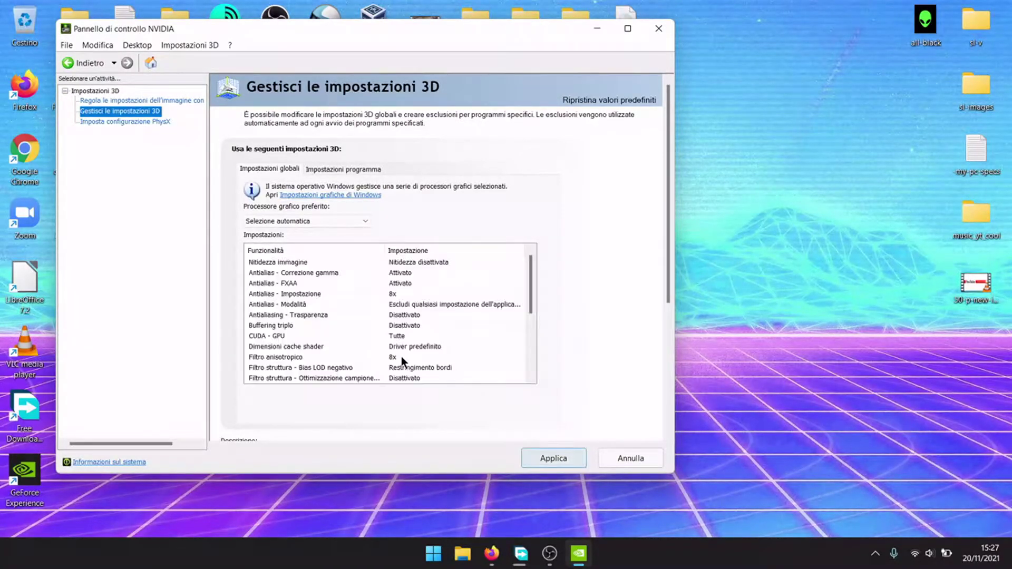
{"action": "left_click_drag", "start_coordinate": [529, 325], "coordinate": [529, 356]}
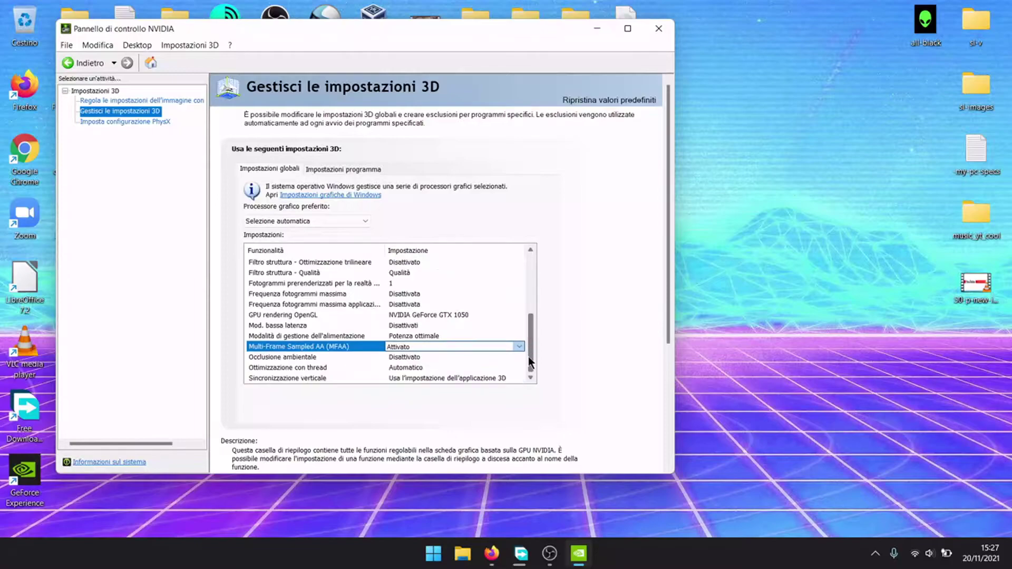
{"action": "left_click", "coordinate": [399, 351]}
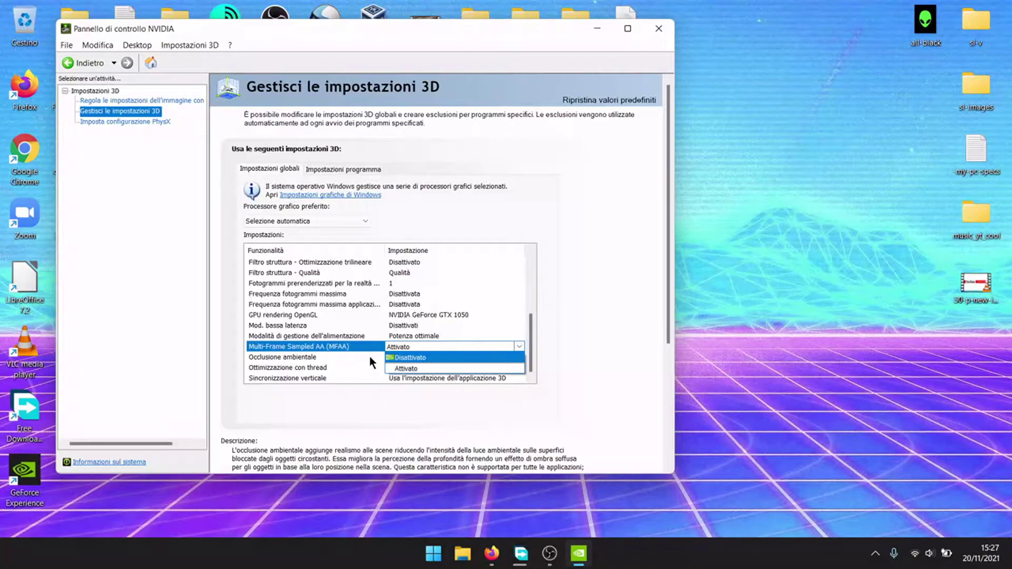
{"action": "key", "text": "Escape"}
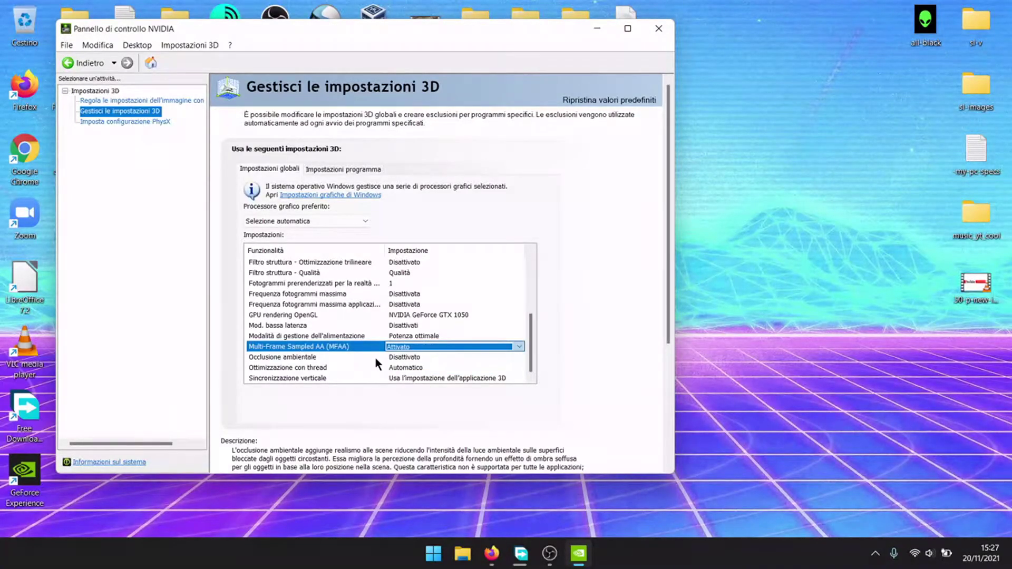
Set Occlusione ambientale to Qualità and apply the global 3D settings.
{"action": "left_click", "coordinate": [388, 357]}
{"action": "left_click", "coordinate": [389, 356]}
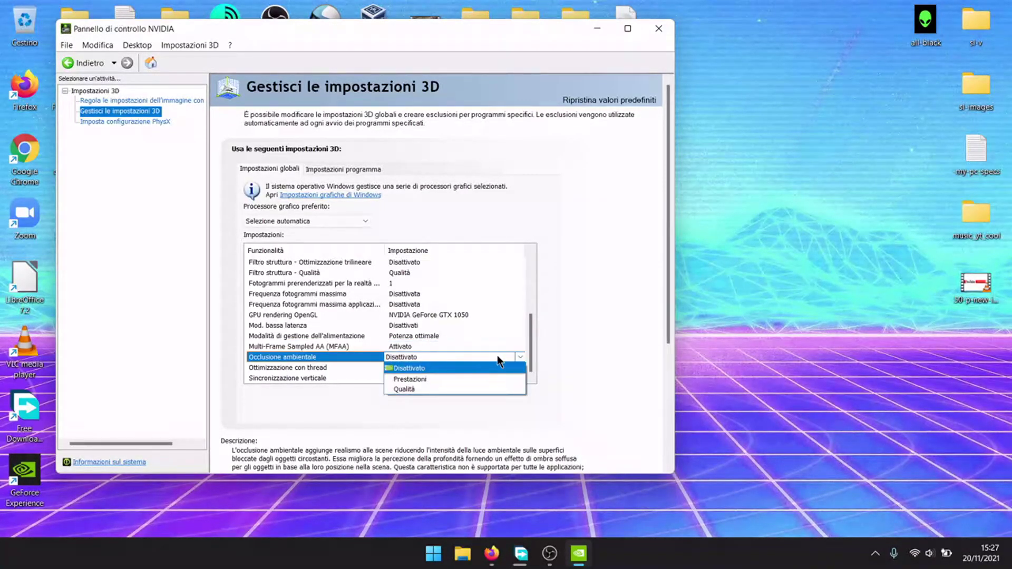
{"action": "left_click", "coordinate": [455, 389]}
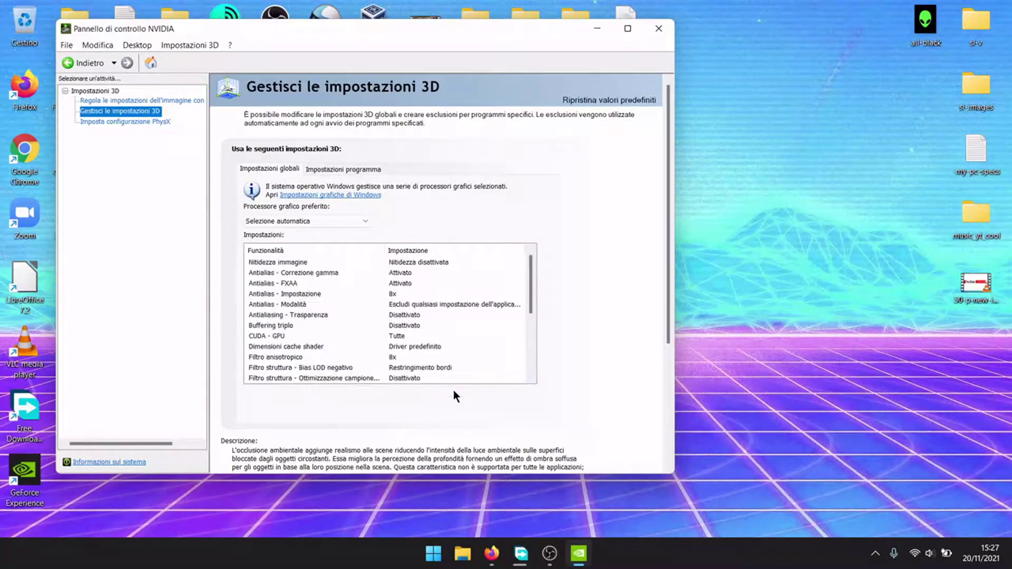
{"action": "left_click", "coordinate": [541, 454]}
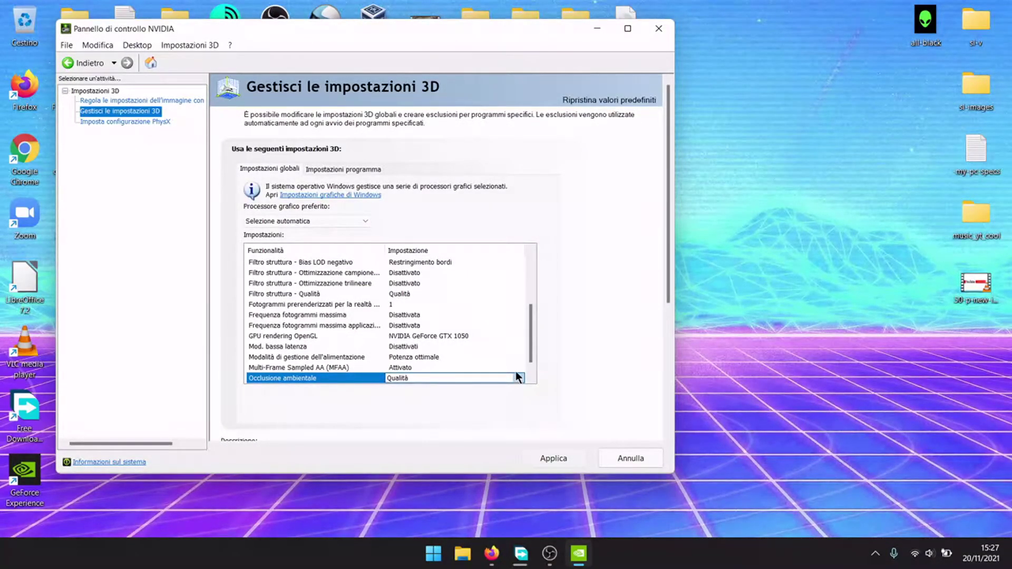
{"action": "left_click_drag", "start_coordinate": [531, 332], "coordinate": [530, 354]}
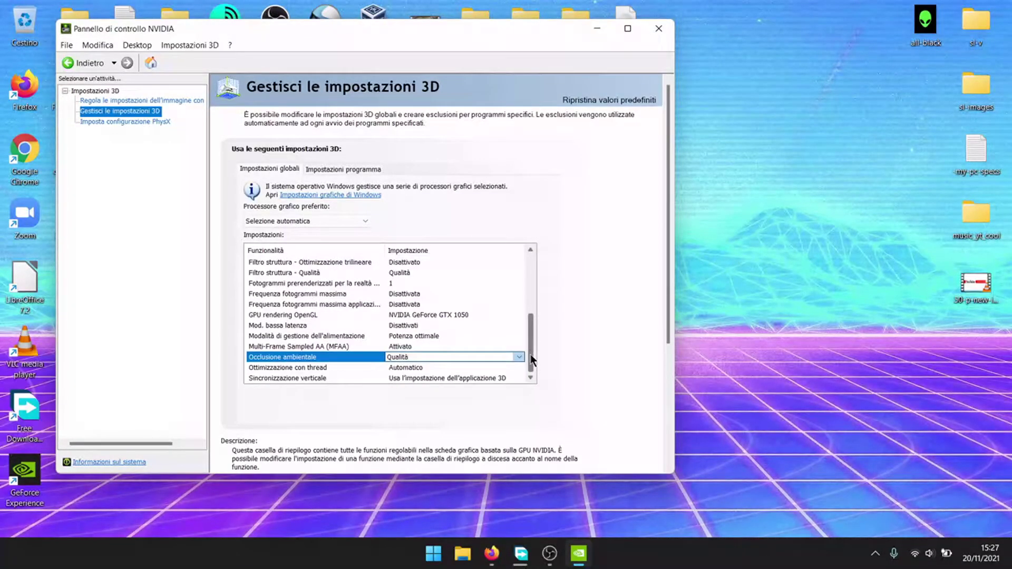
{"action": "left_click", "coordinate": [370, 367]}
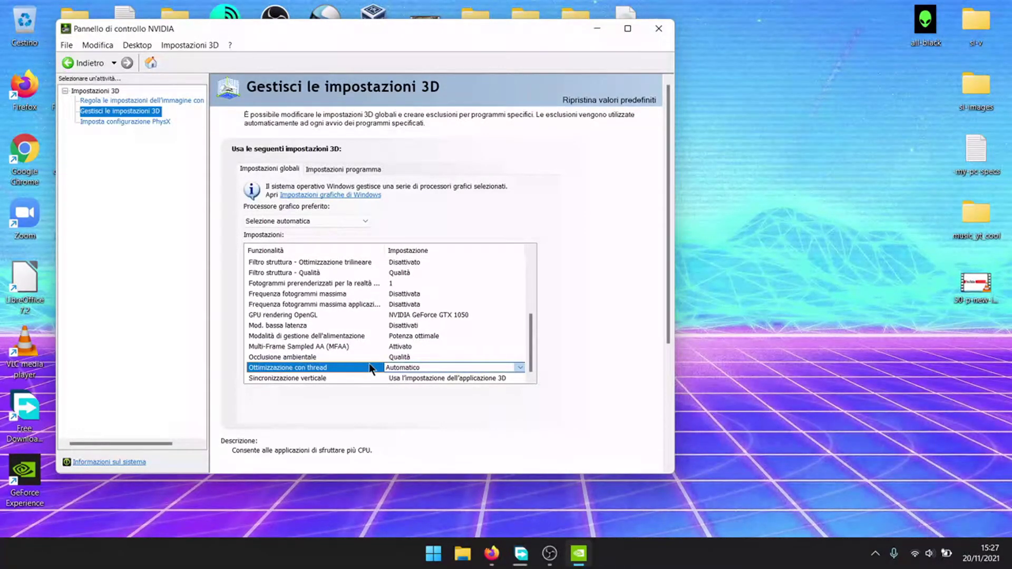
Set Ottimizzazione con thread to Attivato and apply.
{"action": "left_click", "coordinate": [416, 368]}
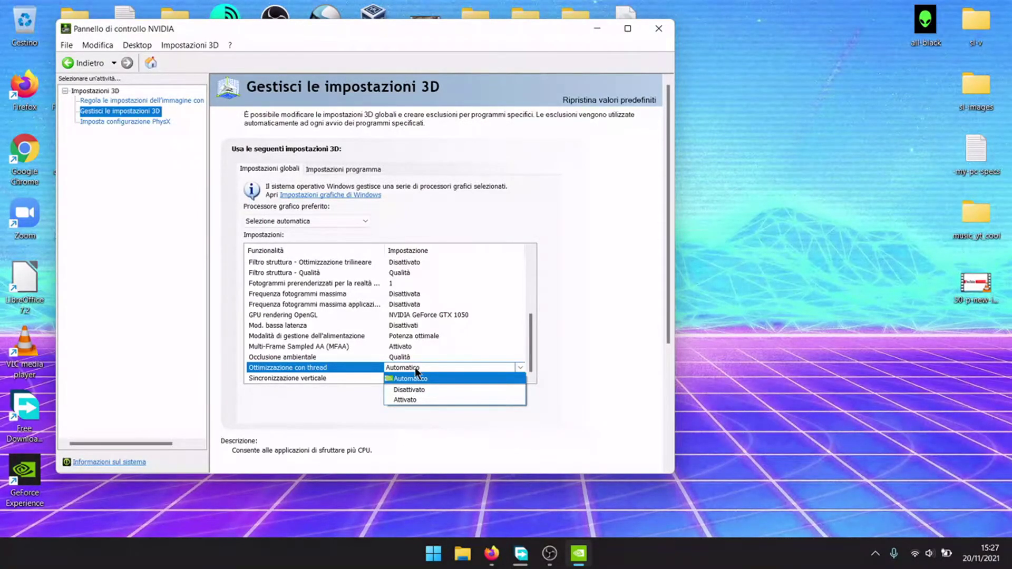
{"action": "left_click", "coordinate": [412, 399]}
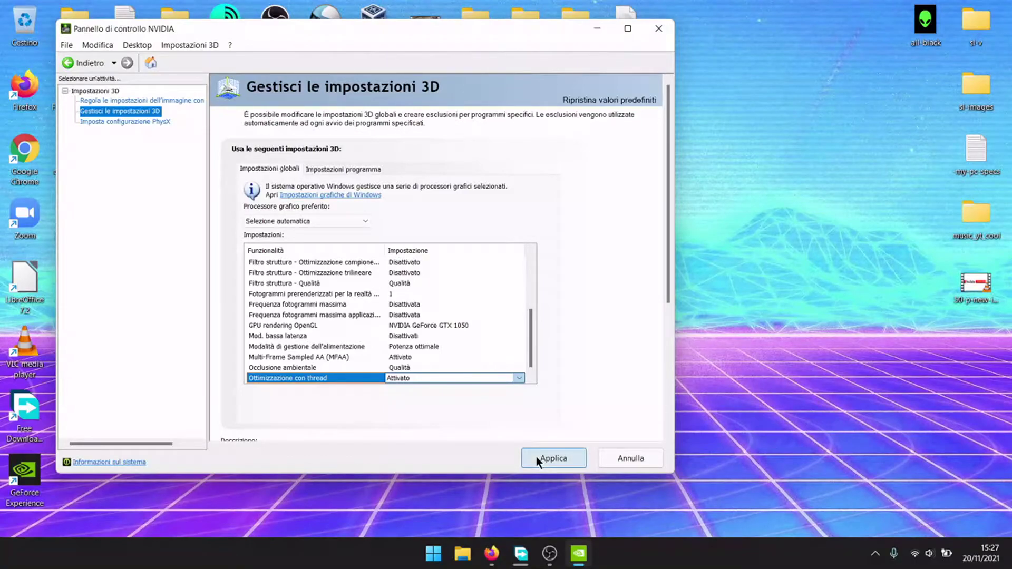
{"action": "left_click", "coordinate": [537, 458]}
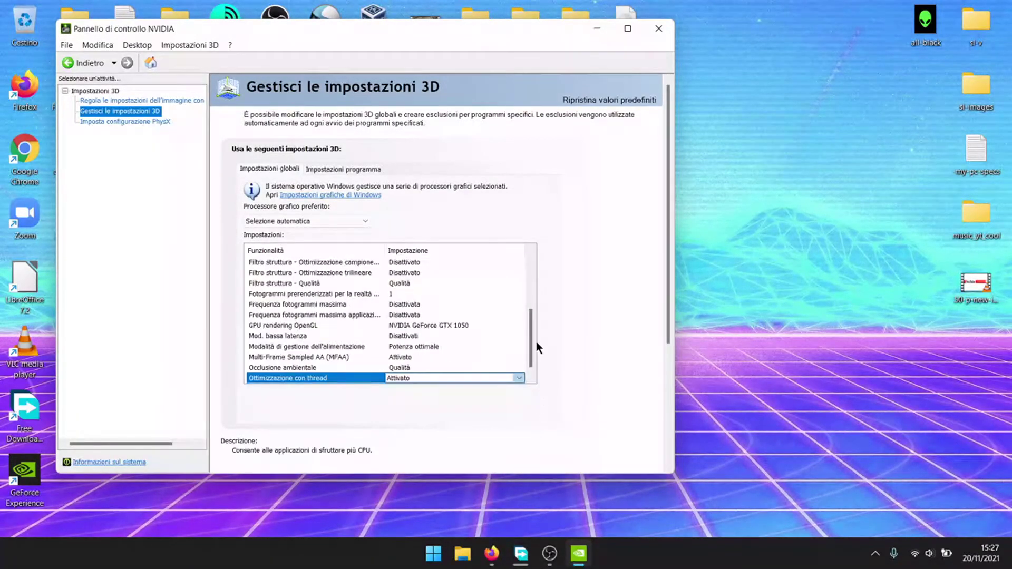
Keep Sincronizzazione verticale on 'Usa l'impostazione dell'applicazione 3D' and scroll the list to the top.
{"action": "scroll", "coordinate": [526, 337], "scroll_direction": "down", "scroll_amount": 1}
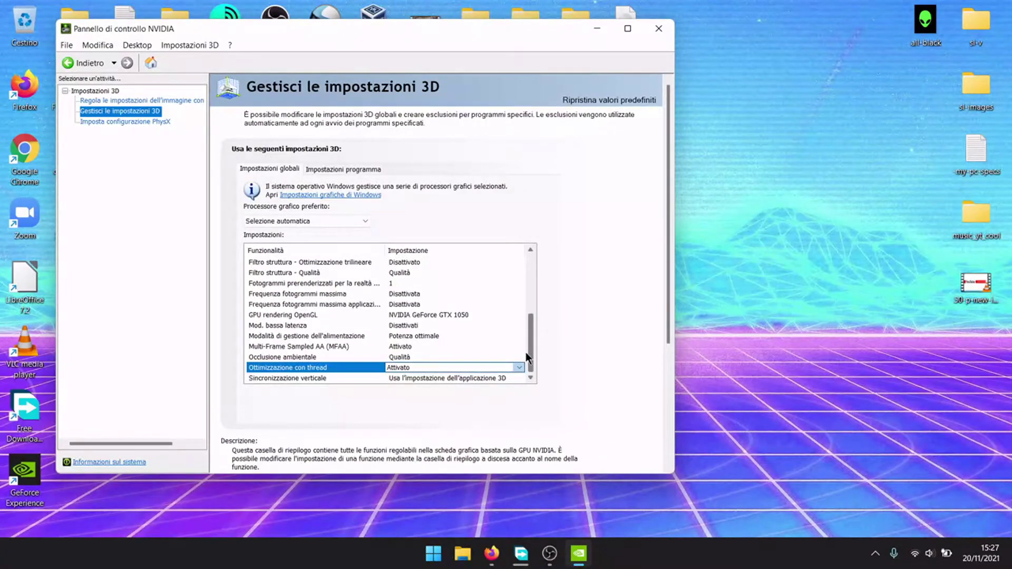
{"action": "left_click", "coordinate": [480, 379]}
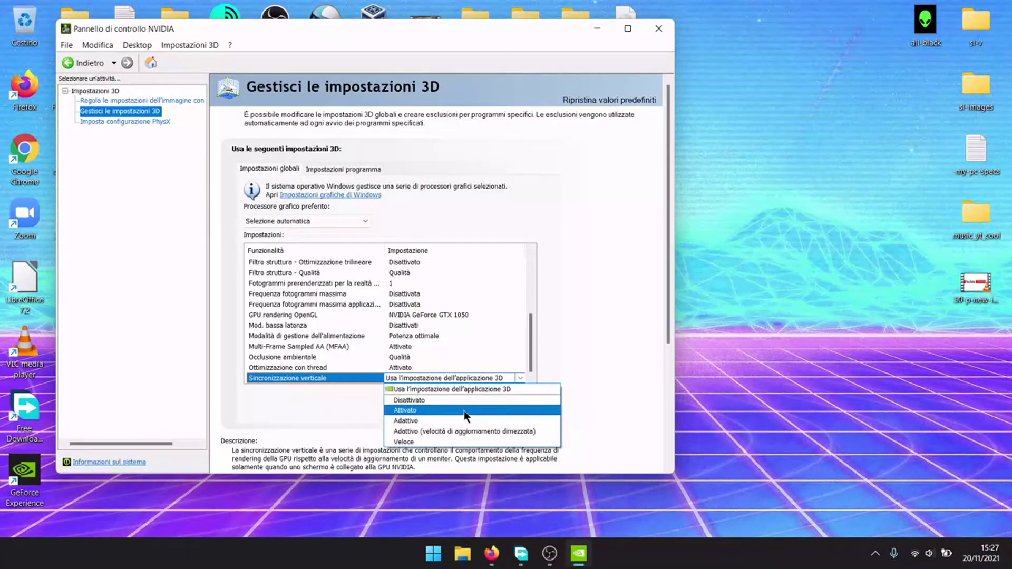
{"action": "left_click", "coordinate": [344, 405]}
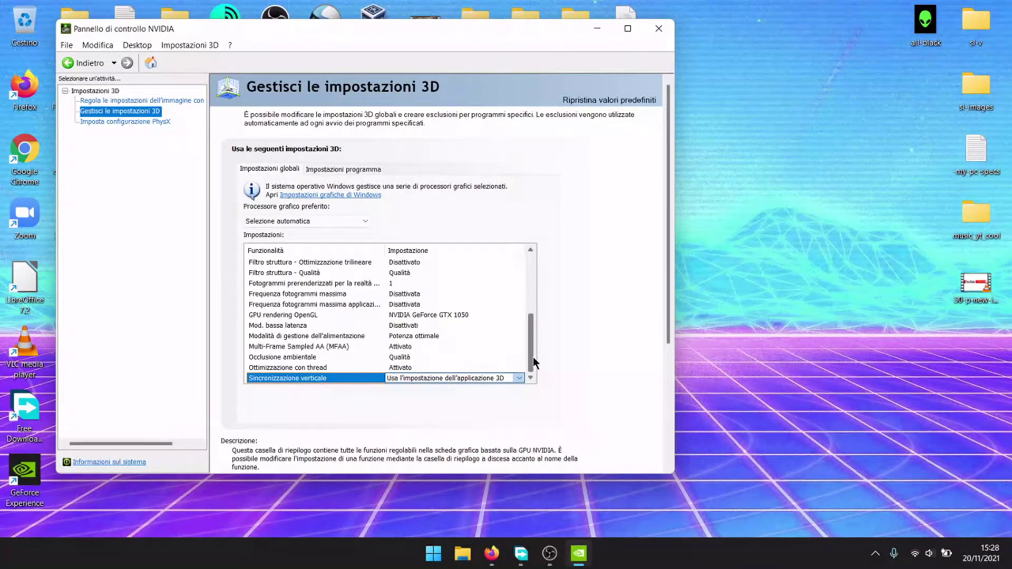
{"action": "left_click_drag", "start_coordinate": [533, 356], "coordinate": [533, 282]}
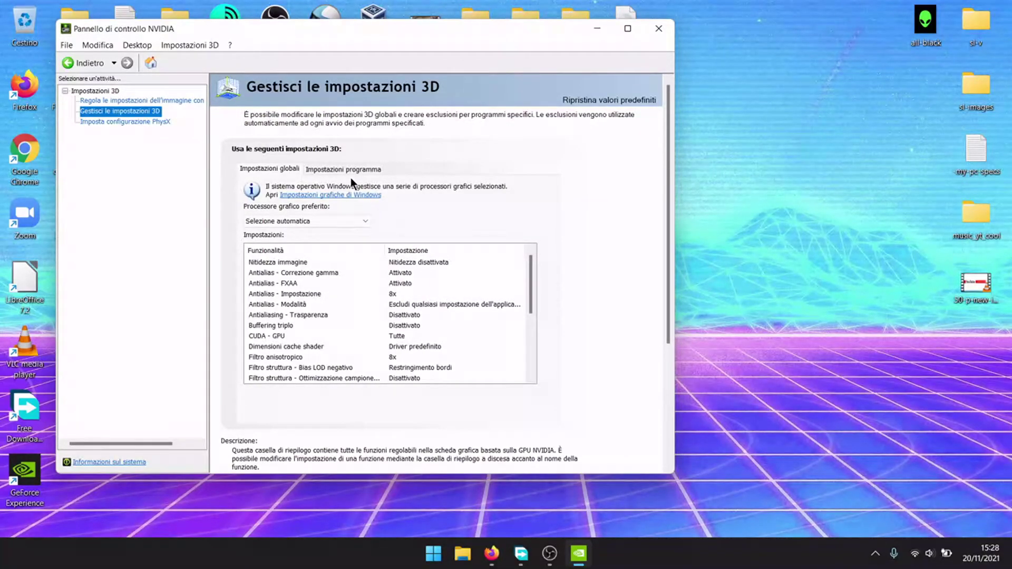
Switch to Impostazioni programma targeting OBS Studio (obs64.exe) and reveal the hidden tray icons.
{"action": "left_click", "coordinate": [339, 169]}
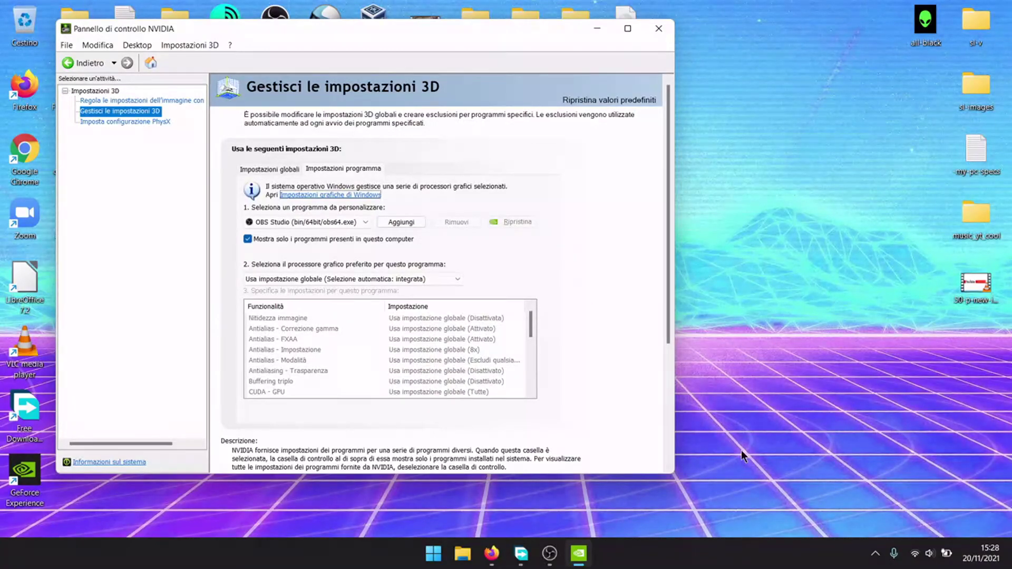
{"action": "left_click", "coordinate": [876, 553]}
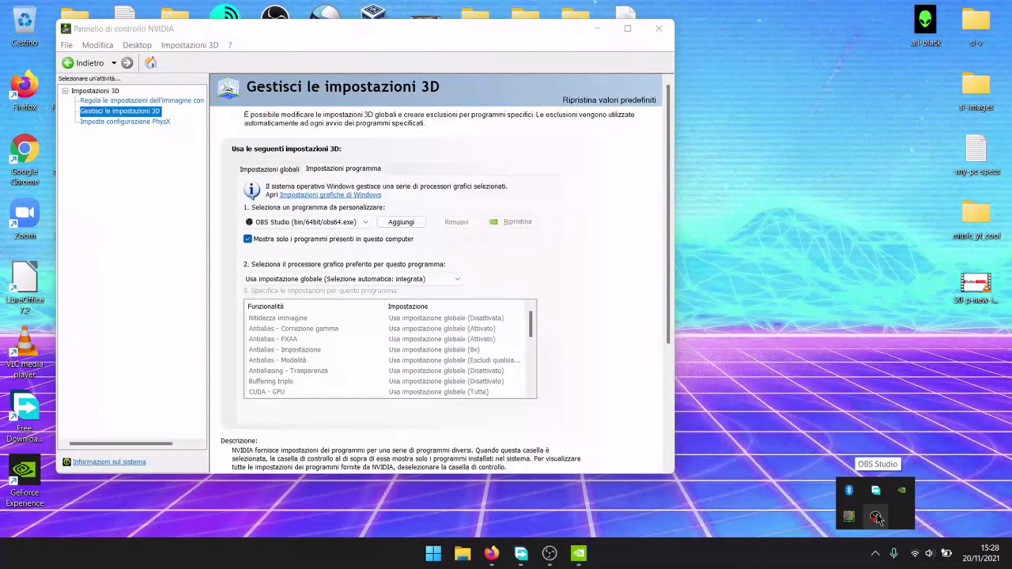